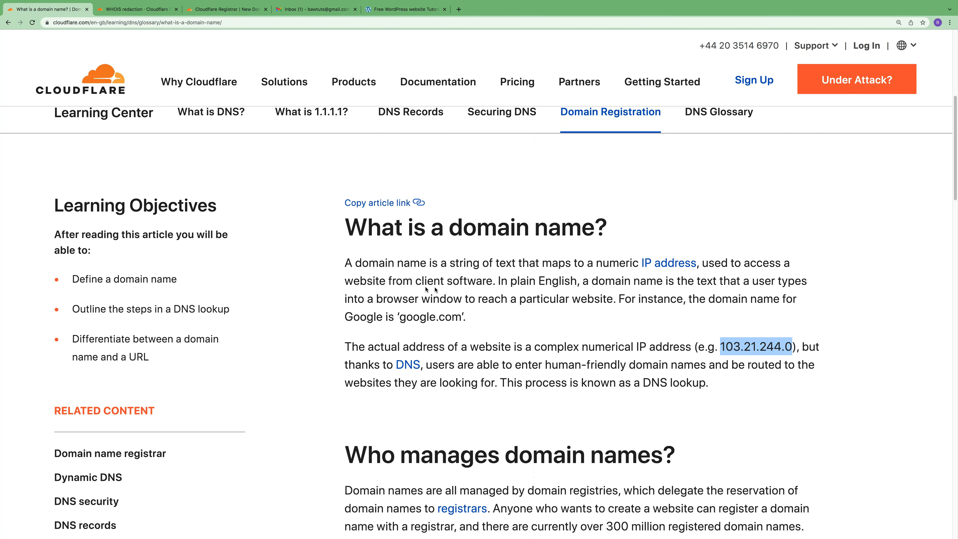
- Examine the domain name article, highlighting the google.com example and the example numerical IP address
left_click_drag(403, 318, 463, 319)
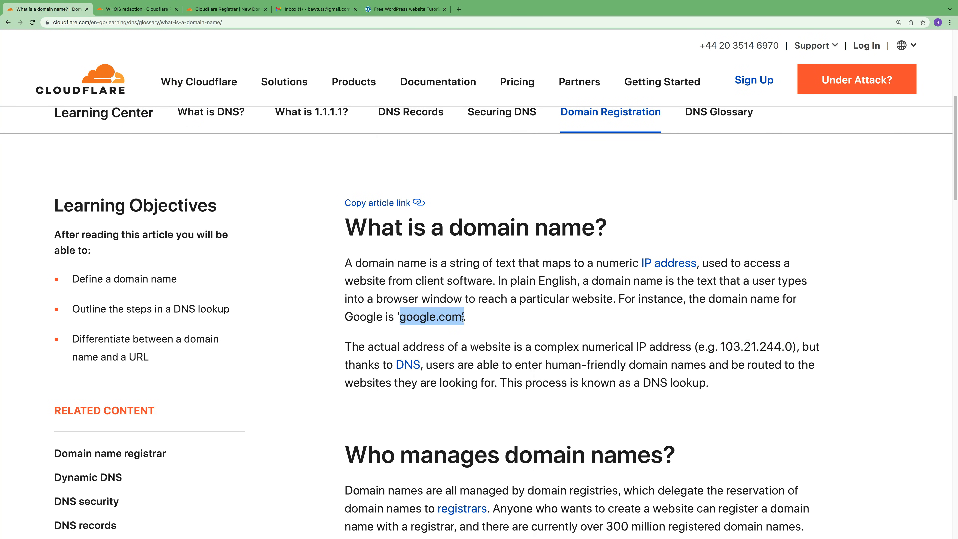
left_click_drag(722, 346, 793, 347)
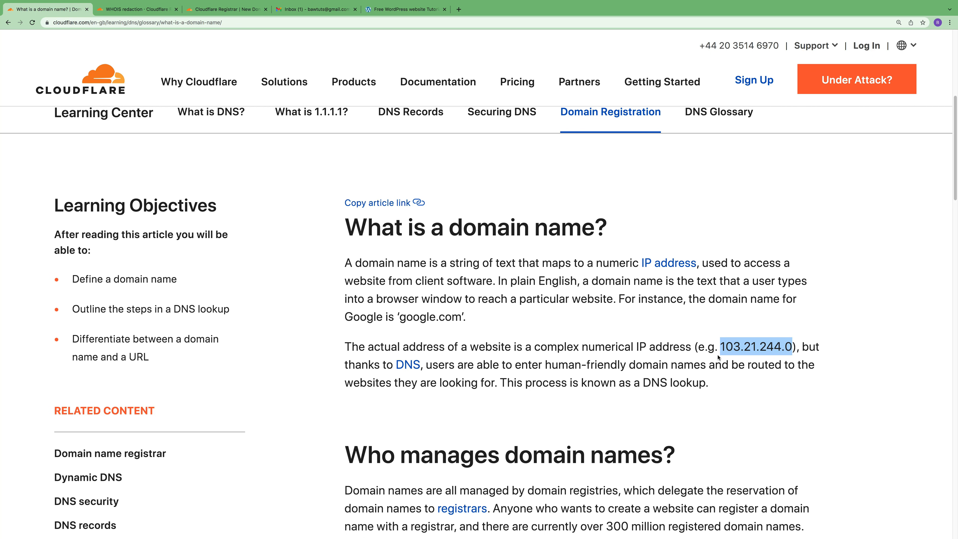
left_click_drag(723, 347, 791, 346)
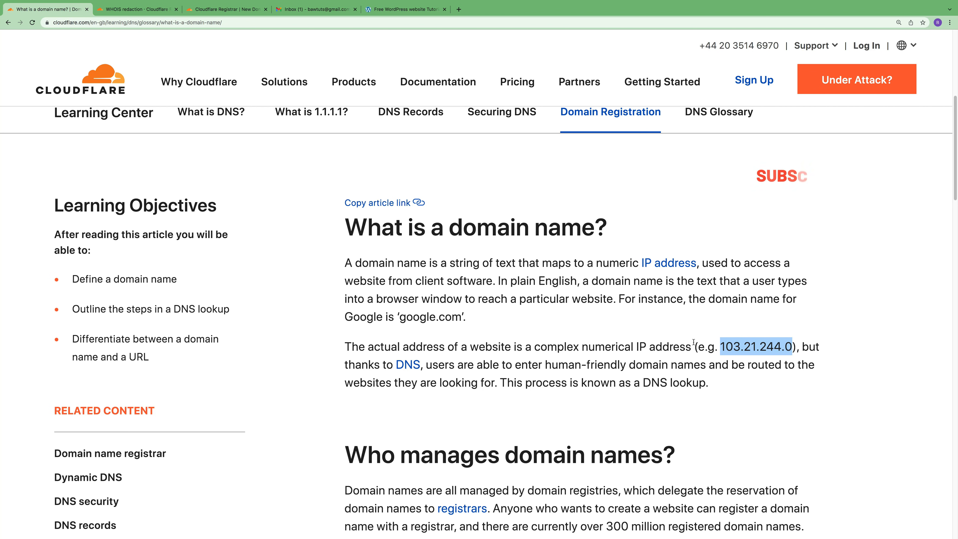
left_click_drag(719, 347, 791, 348)
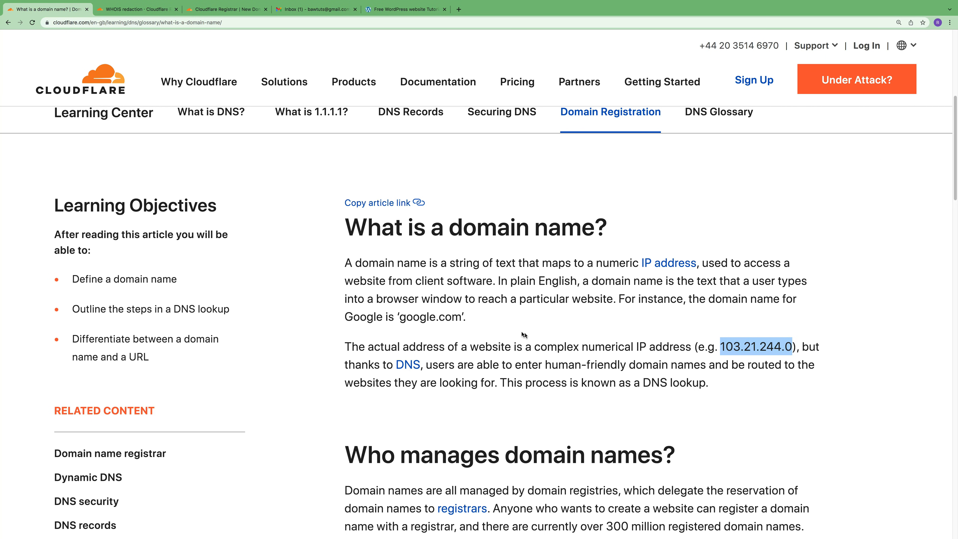
left_click(737, 348)
left_click_drag(720, 347, 793, 345)
- Review the at-cost pricing section of the Cloudflare Registrar page, highlighting the sentence about no markup and no surprise fees
left_click(226, 11)
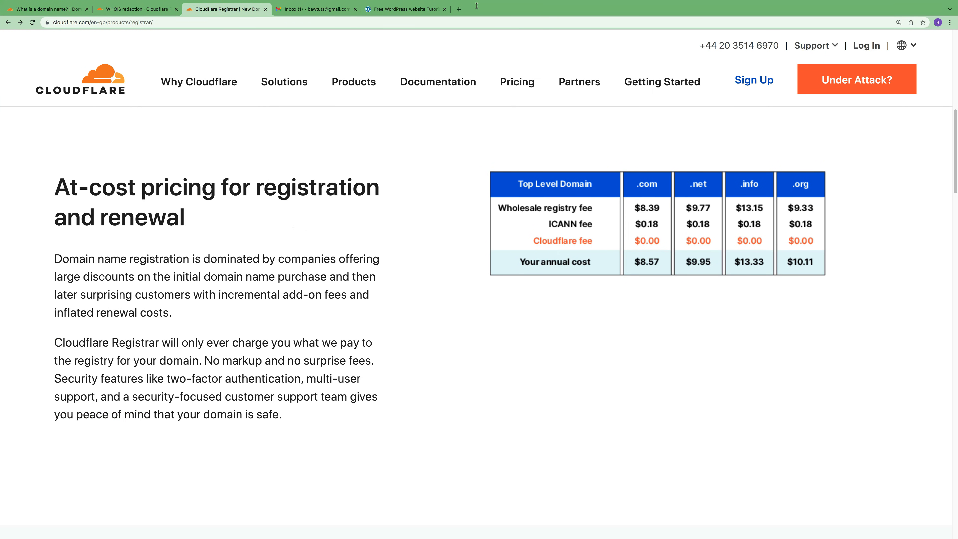
left_click(417, 11)
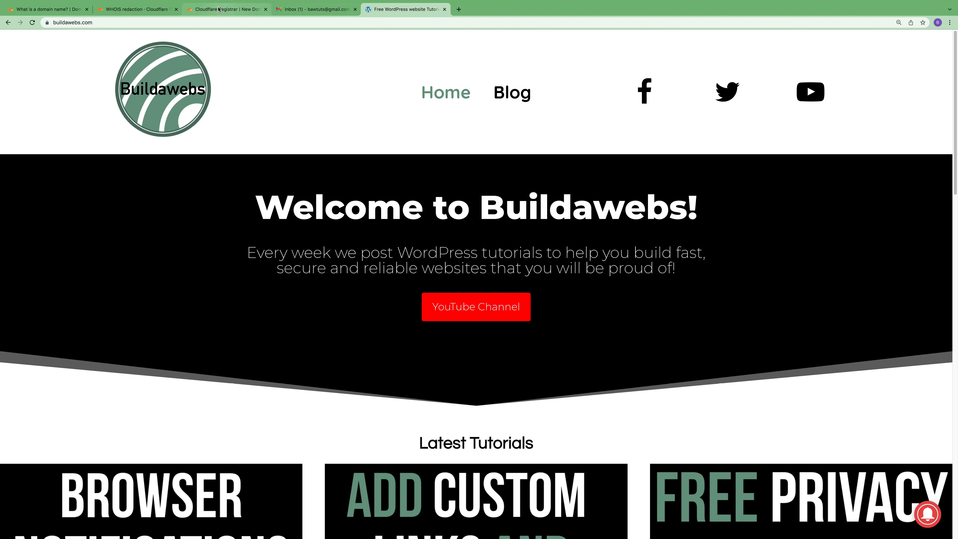
left_click(226, 9)
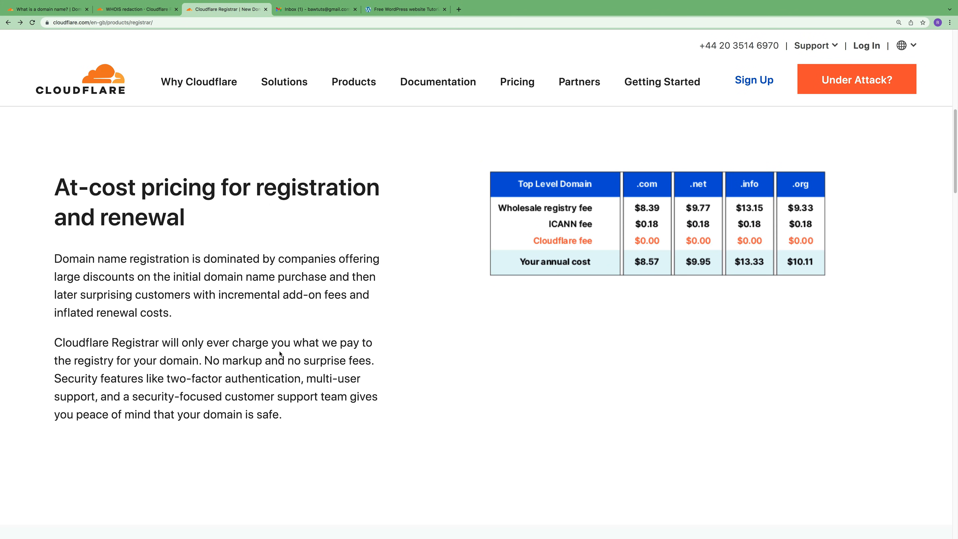
left_click_drag(207, 360, 379, 360)
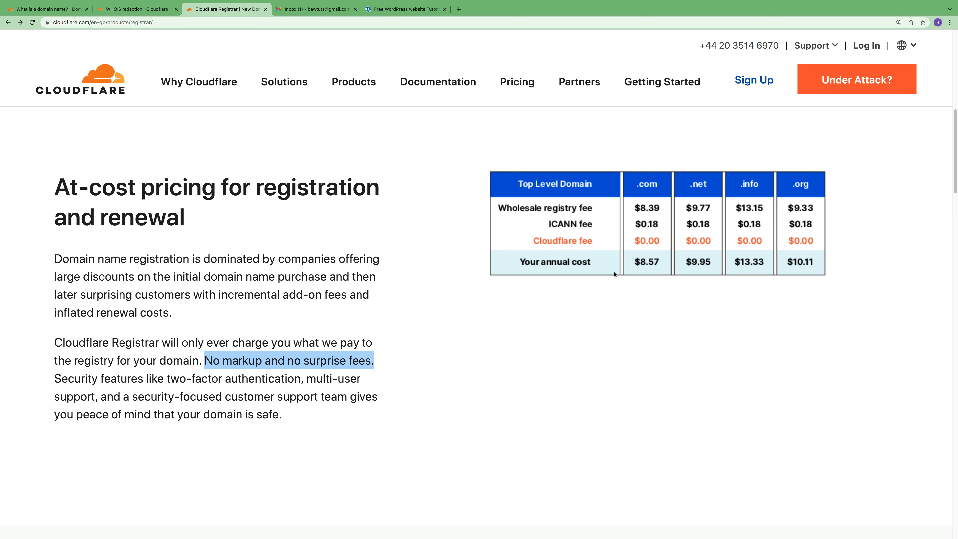
- Start domain registration from the Cloudflare Registrar page and open the sign-up form for a new account
scroll(455, 338, "up", 1)
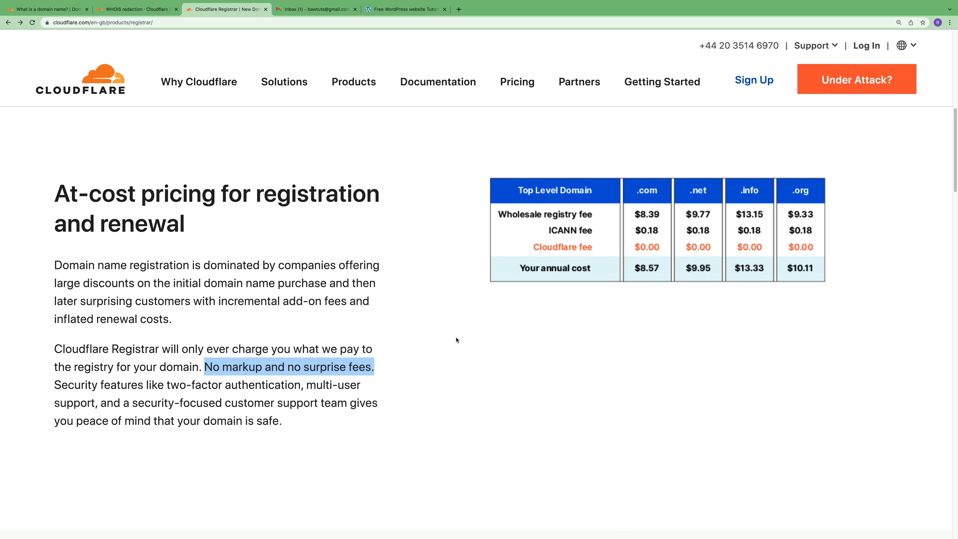
scroll(456, 339, "up", 8)
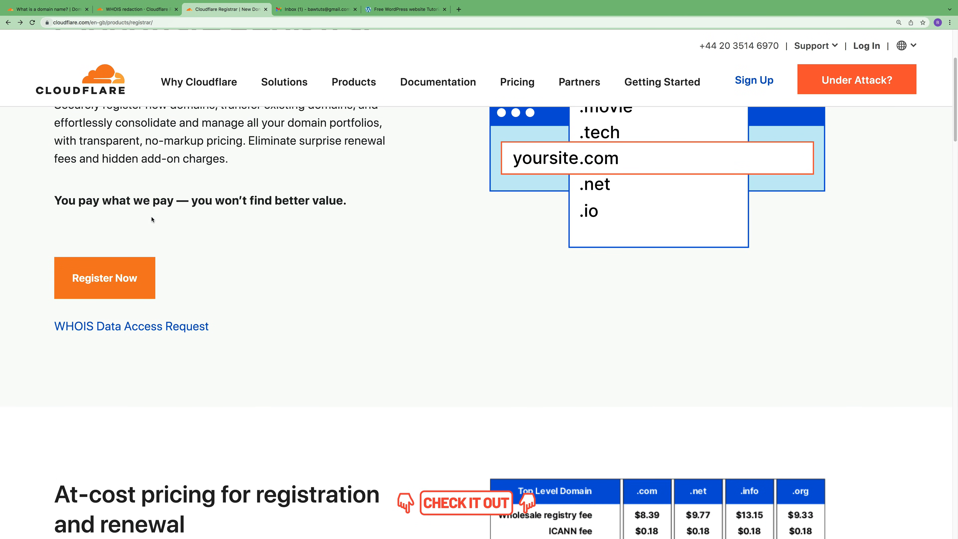
left_click(113, 281)
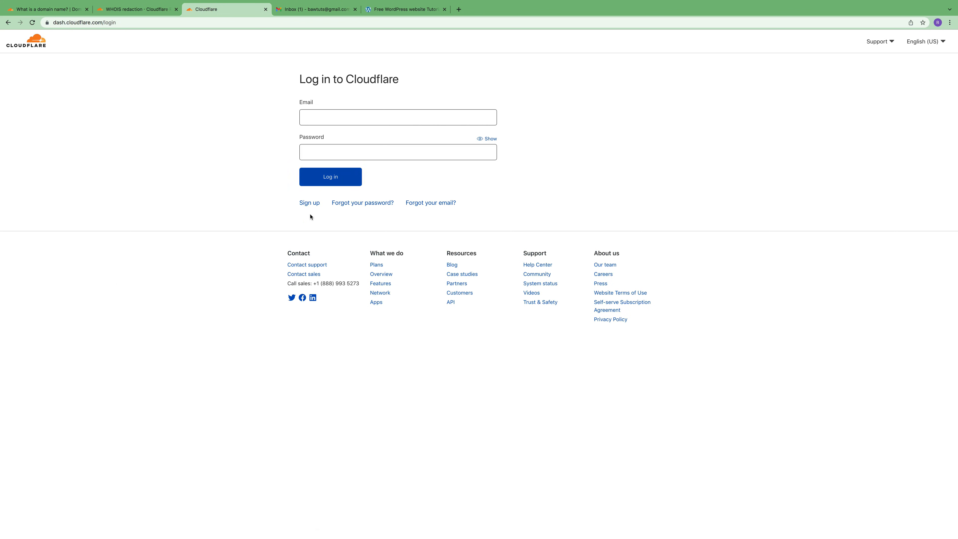
left_click(308, 204)
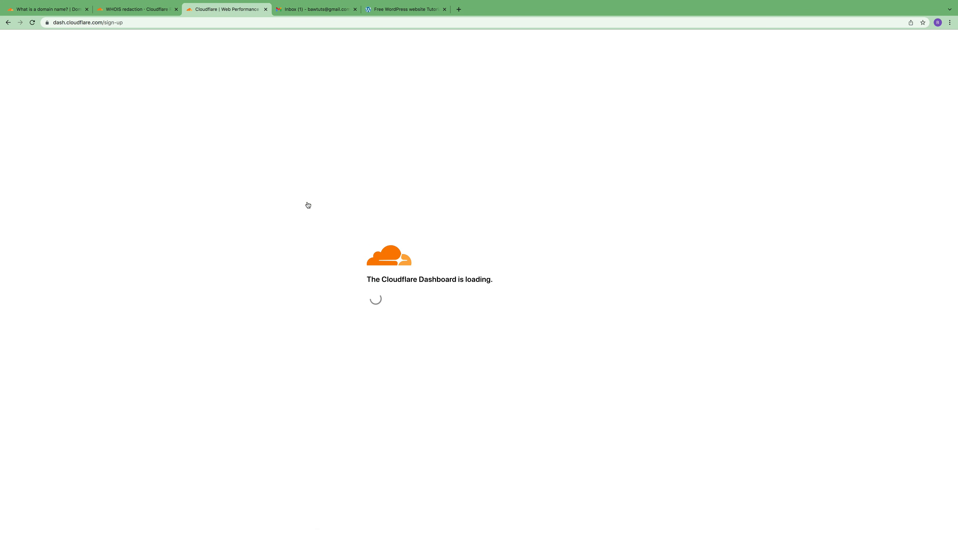
- Create the Cloudflare account by entering the account email and password, leaving occasional email updates unselected
left_click(340, 111)
key("super+v")
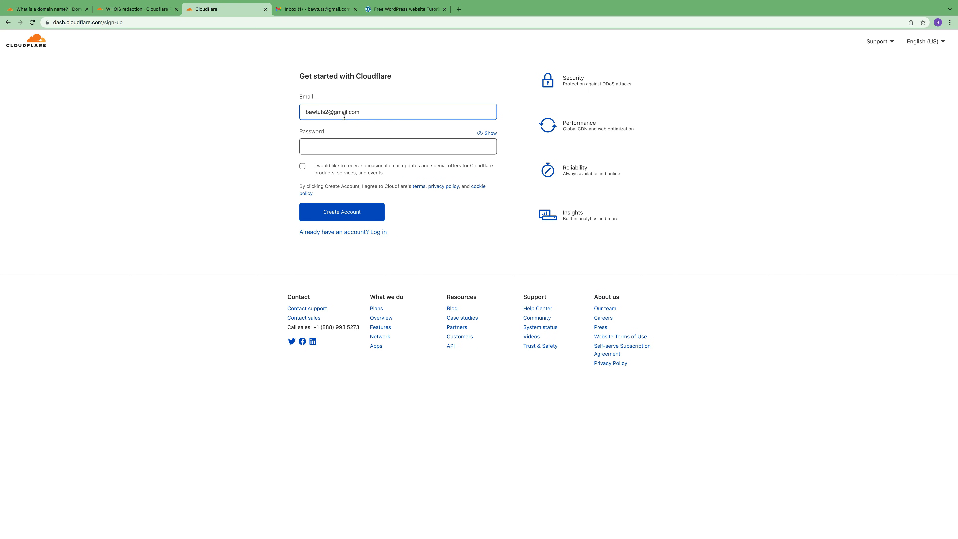
left_click(334, 144)
type("•")
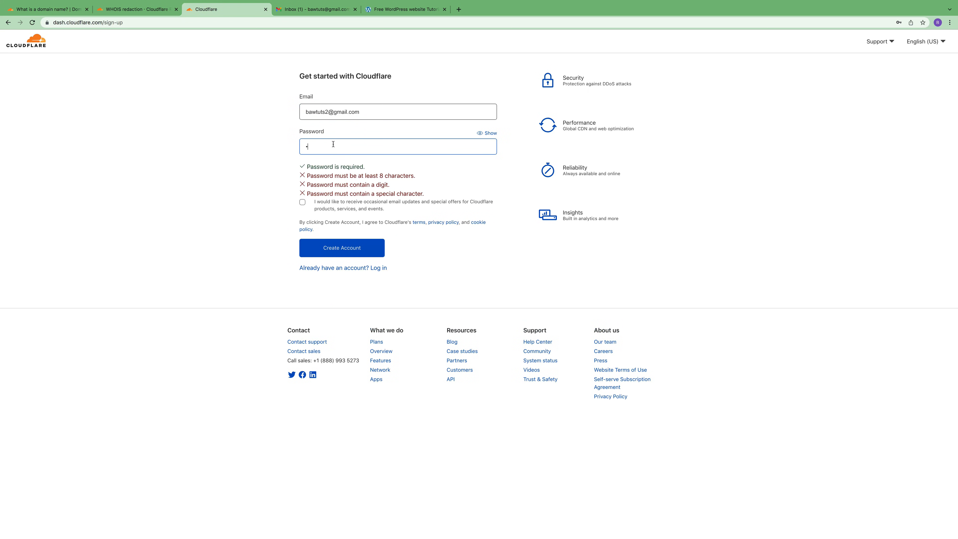
type("•••••••••••")
left_click(333, 249)
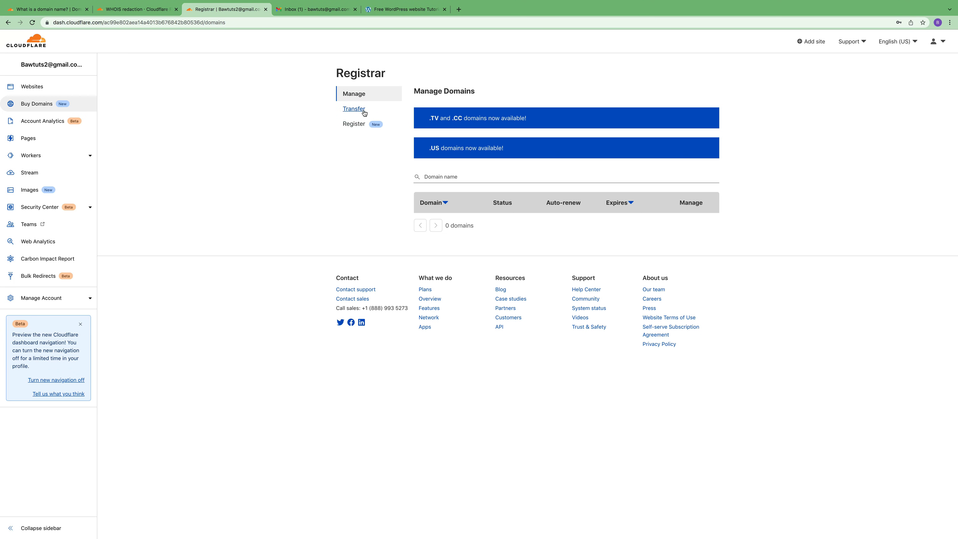
- Search for bawtutorials.com in domain registration and choose to purchase that exact domain
left_click(358, 125)
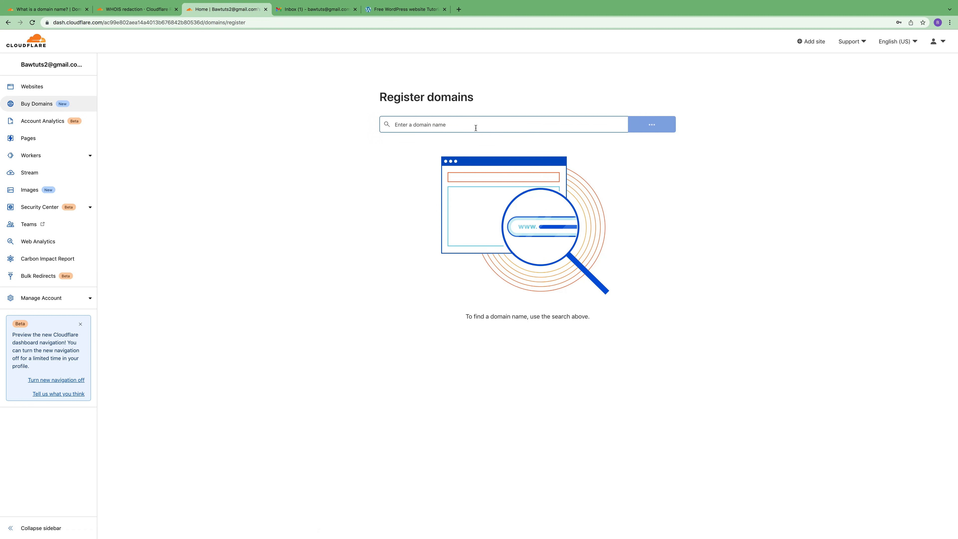
left_click(445, 126)
left_click(432, 144)
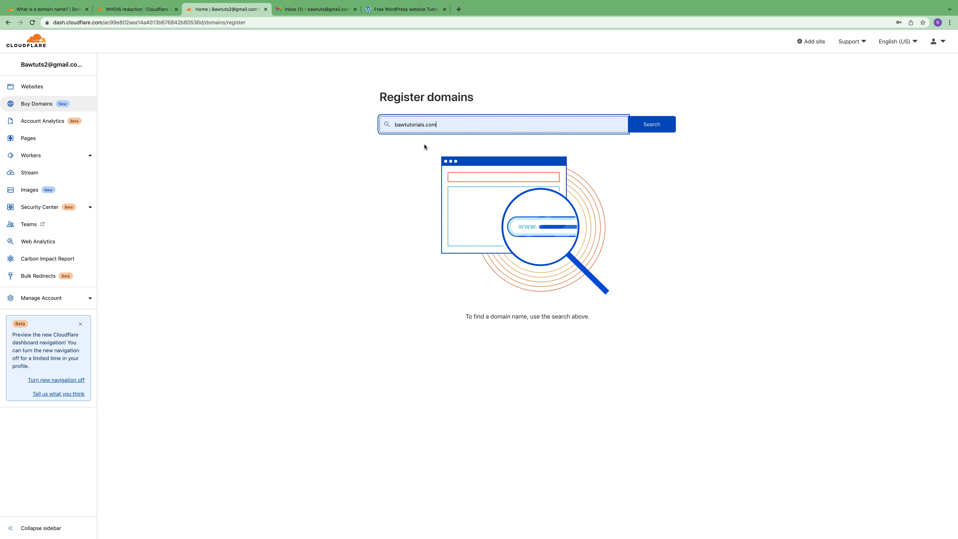
left_click(655, 127)
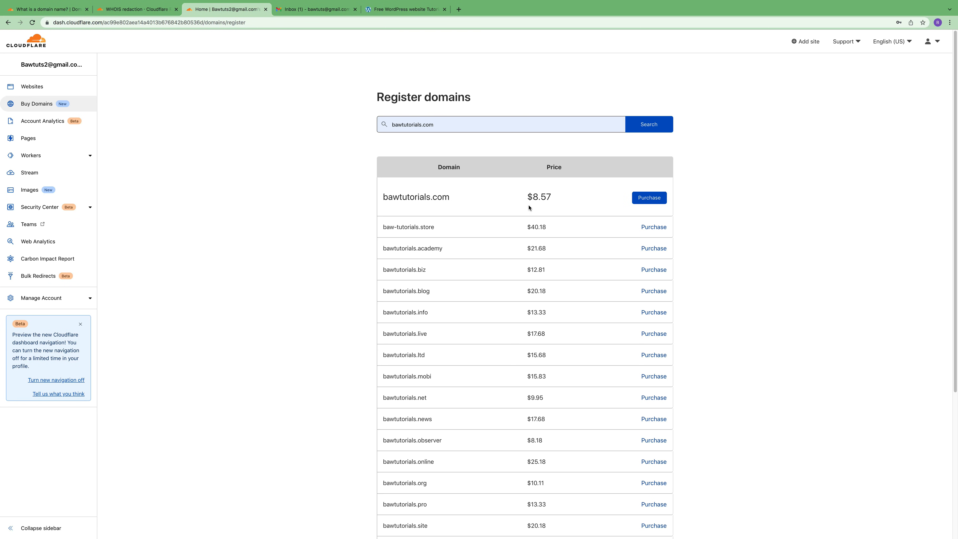
left_click(647, 201)
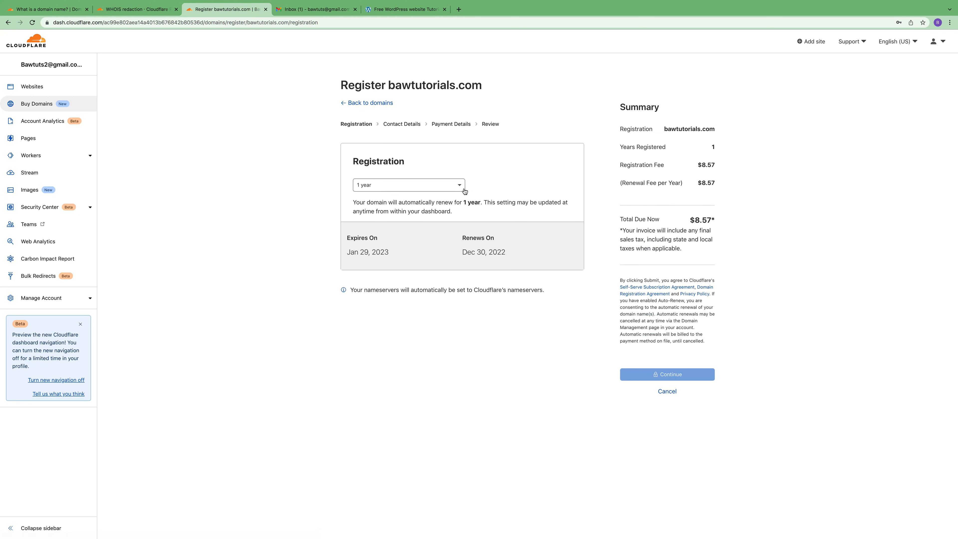
- Check the available registration periods for bawtutorials.com and keep the period at 1 year
left_click(461, 185)
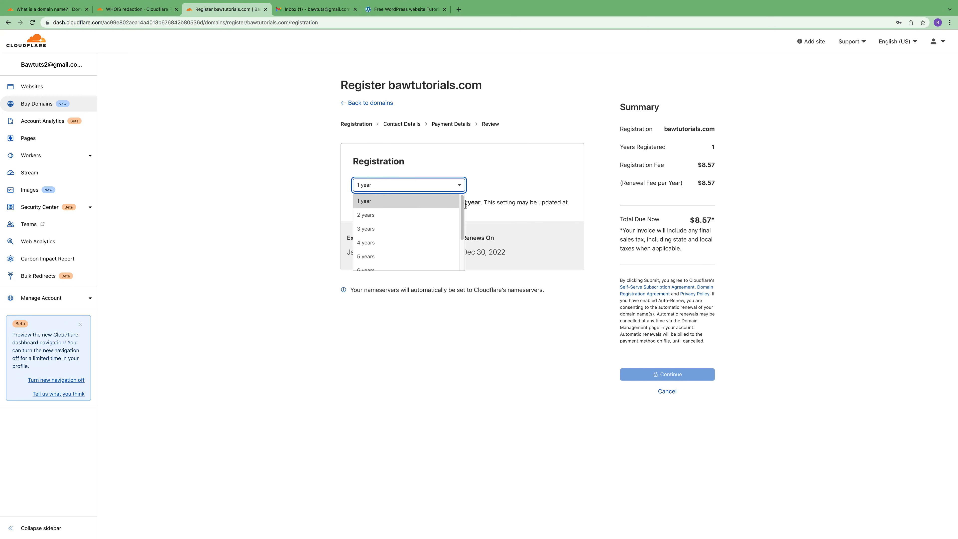
left_click_drag(462, 214, 462, 257)
left_click(396, 392)
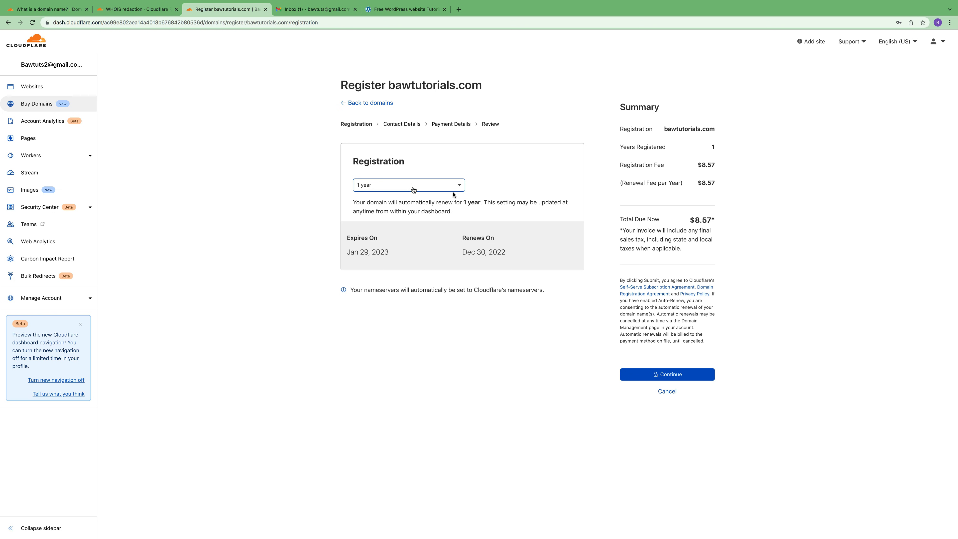
- Continue through checkout with PayPal as the payment method and submit the bawtutorials.com registration
left_click(677, 374)
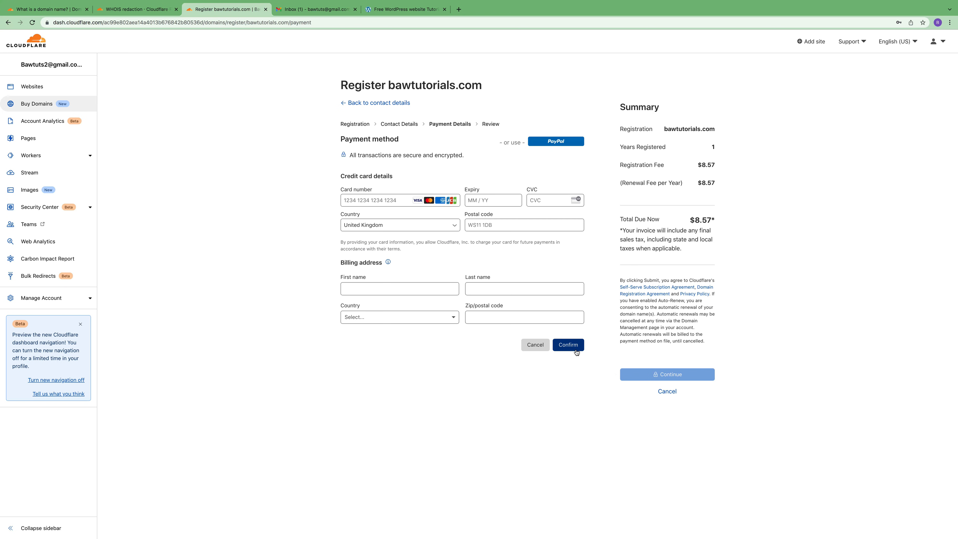
left_click(559, 145)
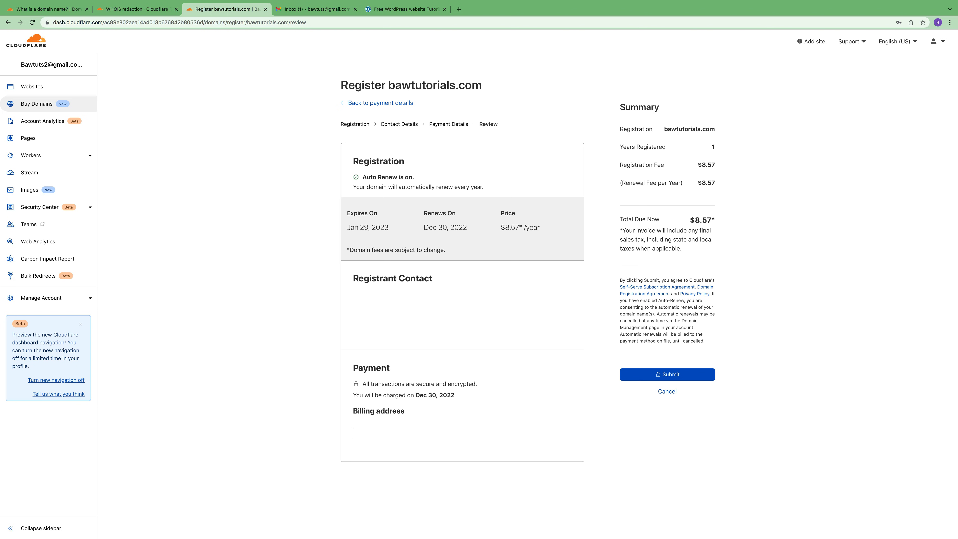
left_click(683, 373)
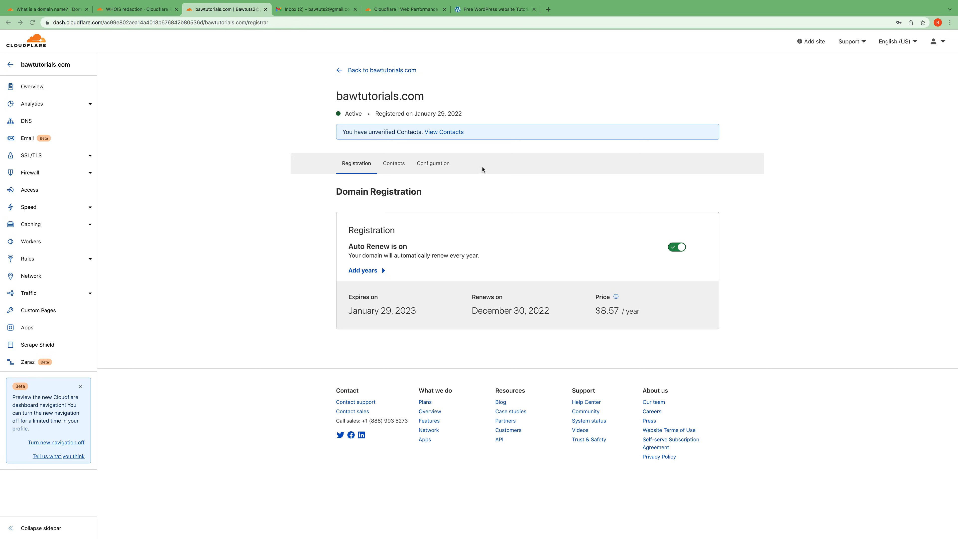
- View the domain's unverified contacts and verify the registrant email through the link in Cloudflare's verification message in Gmail
left_click(447, 132)
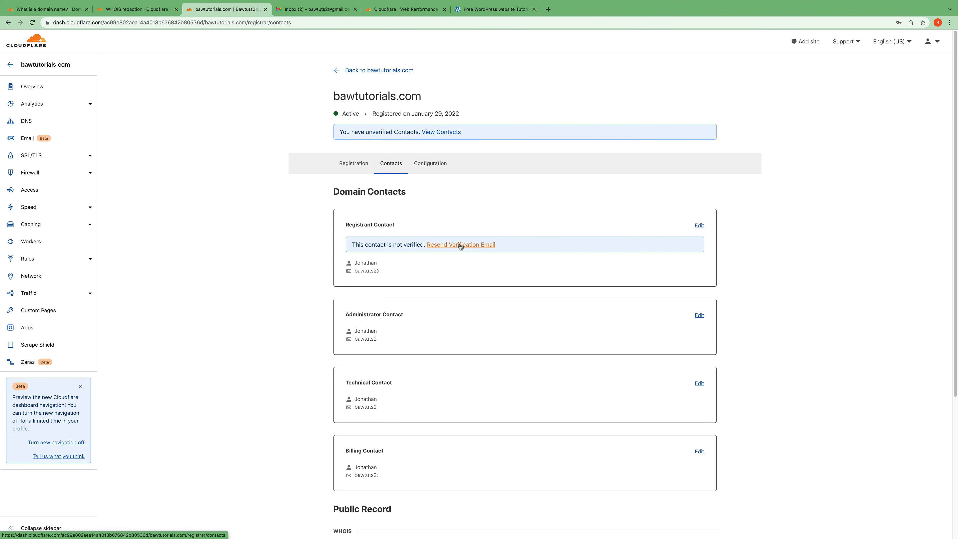
left_click(317, 9)
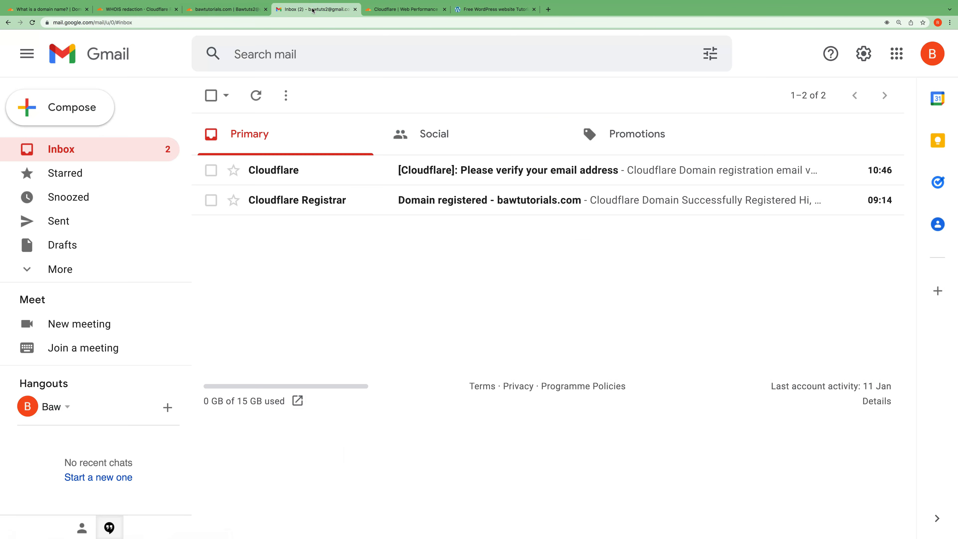
left_click(478, 175)
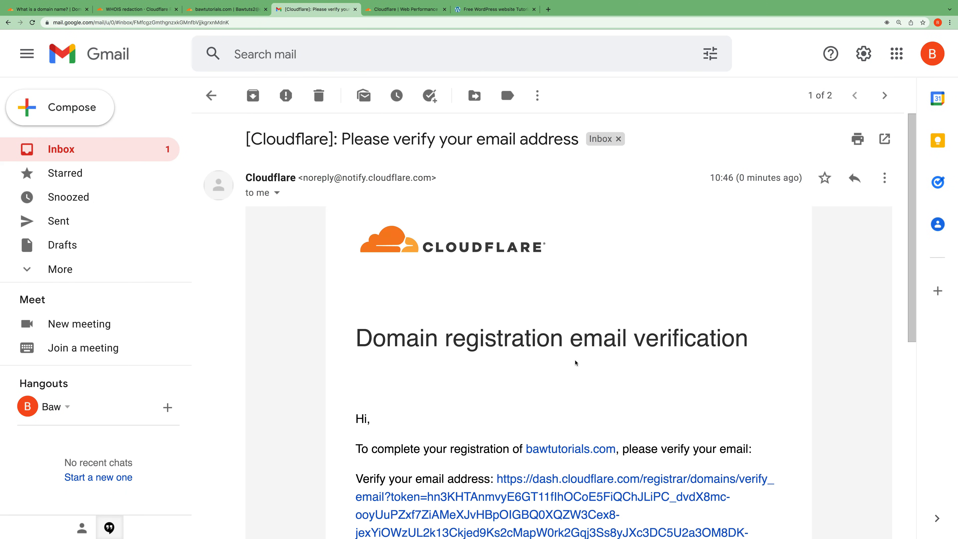
scroll(575, 362, "down", 3)
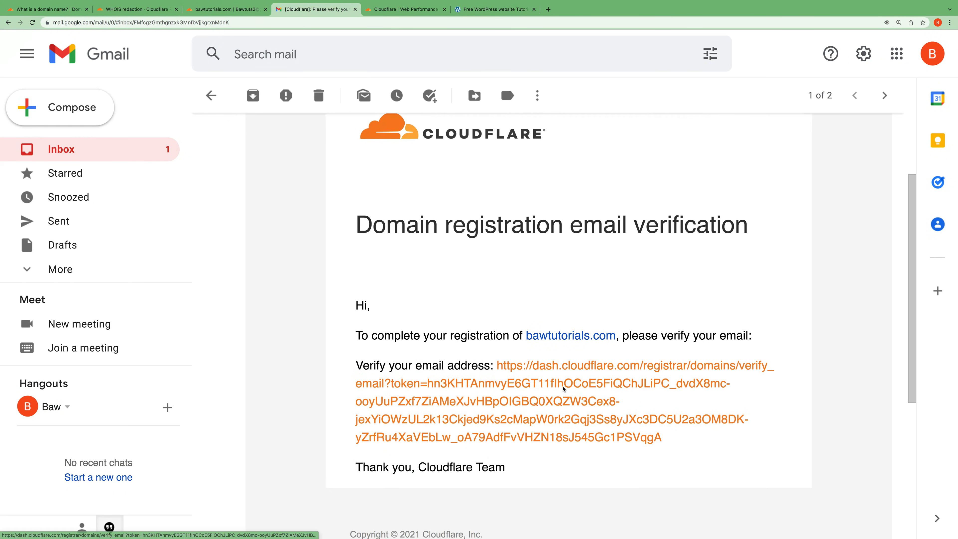
left_click(564, 388)
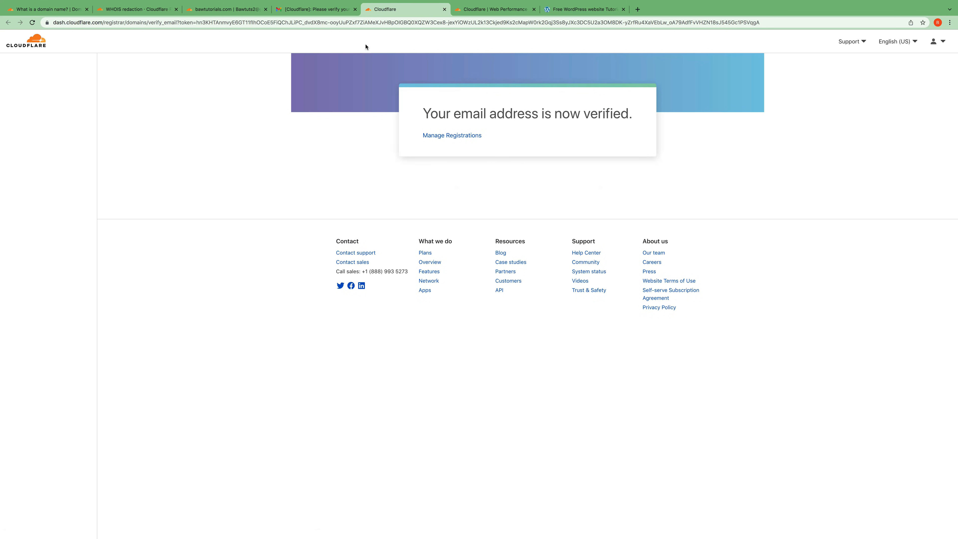
- Return to the bawtutorials.com contacts page in Cloudflare and reload it to check the registrant's verification status
left_click(325, 10)
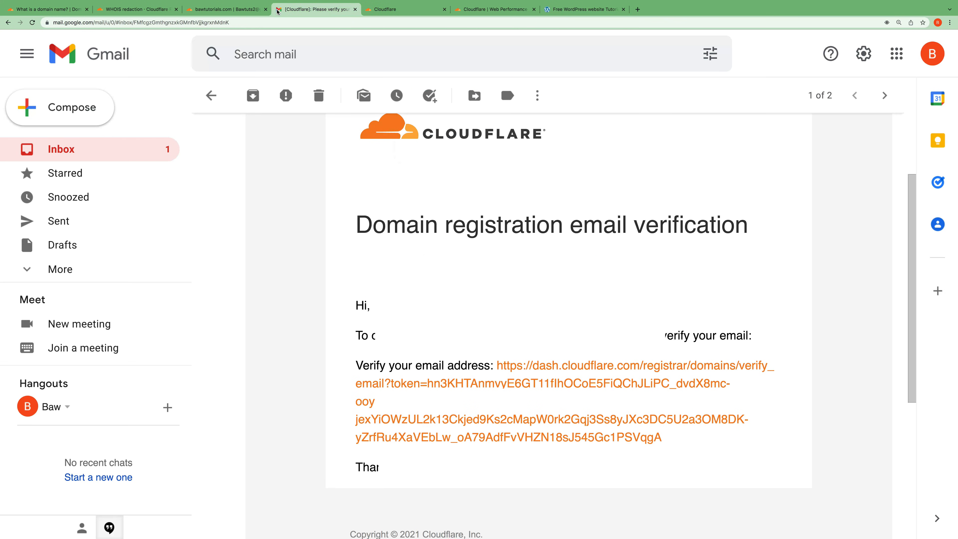
left_click(241, 10)
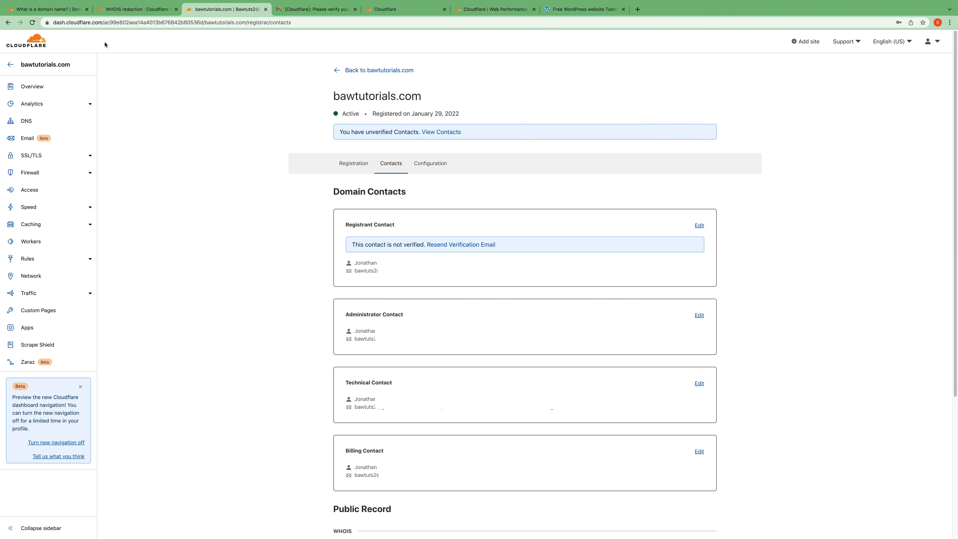
left_click(33, 23)
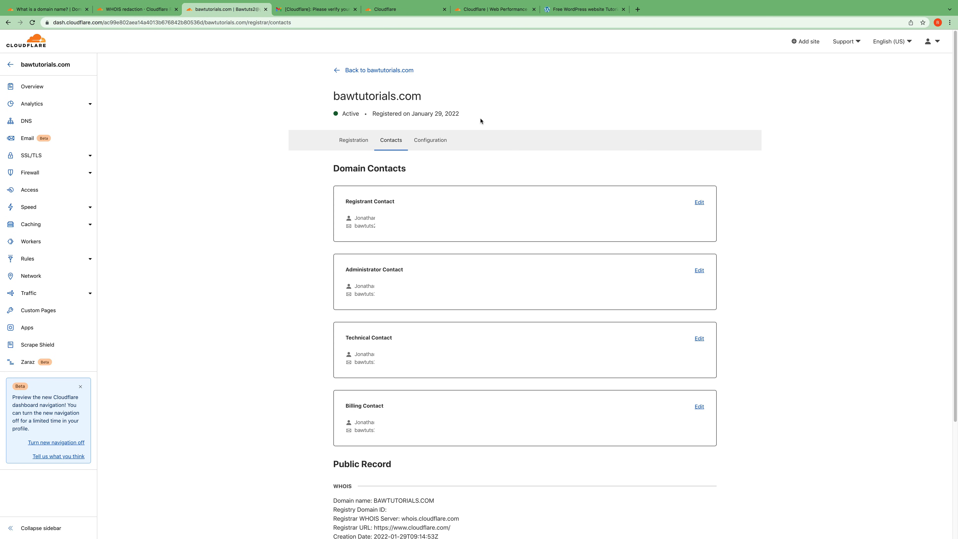
- Open the Quick Start Guide from the bawtutorials.com overview to review the recommended settings
left_click(39, 87)
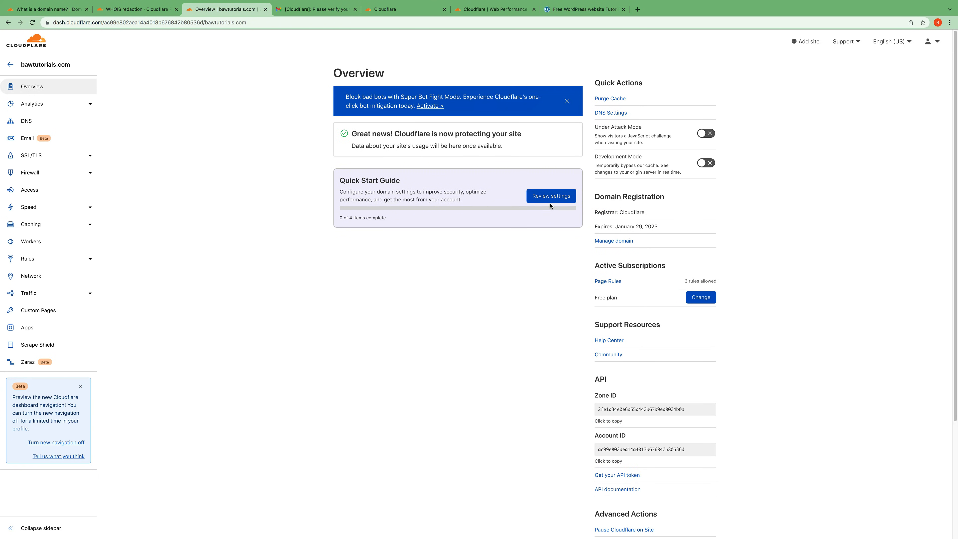
left_click(547, 198)
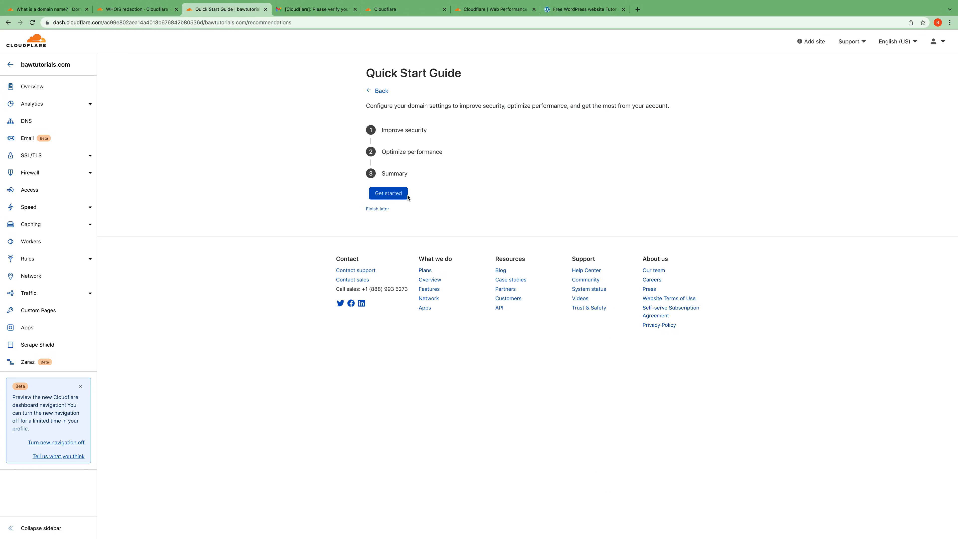
- Start the Quick Start Guide, save Automatic HTTPS Rewrites as on, and enable and save Always Use HTTPS
left_click(391, 194)
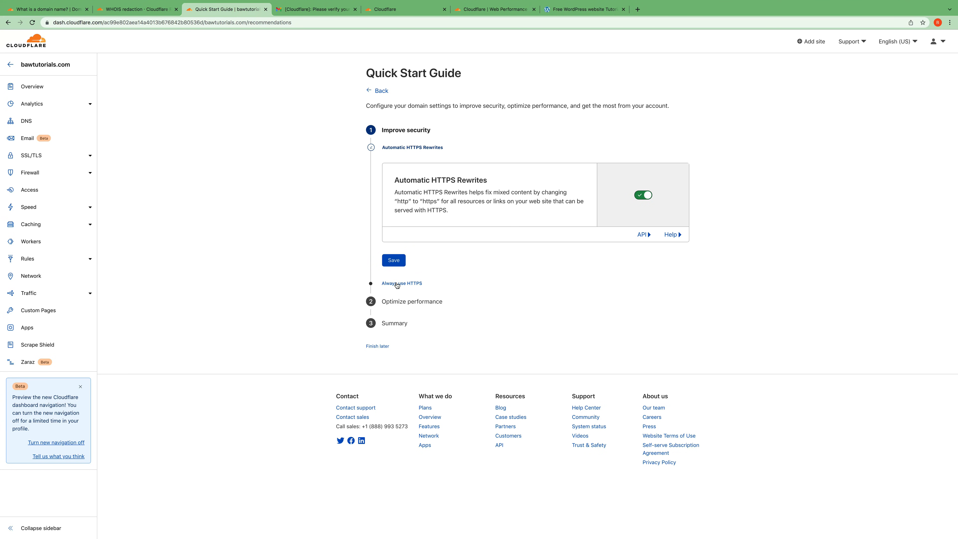
left_click(397, 264)
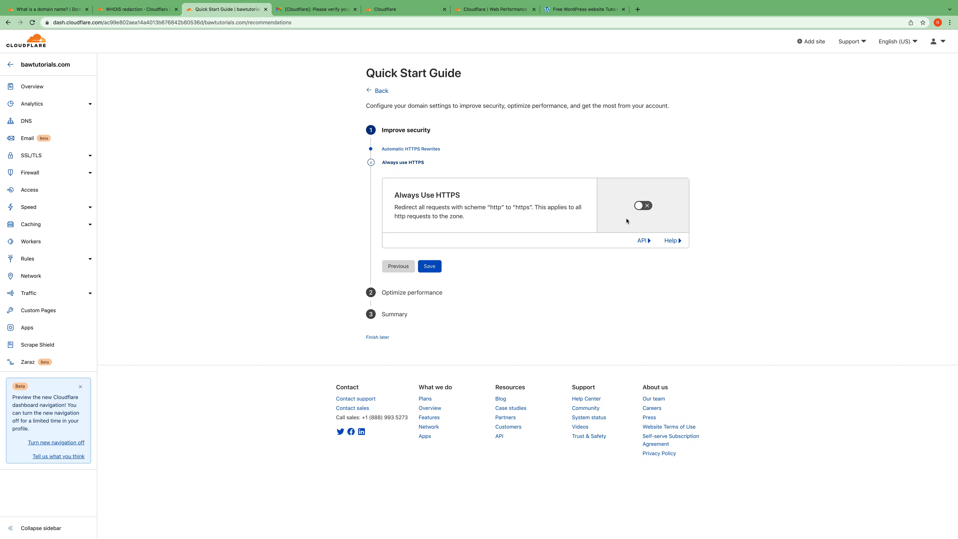
left_click(643, 207)
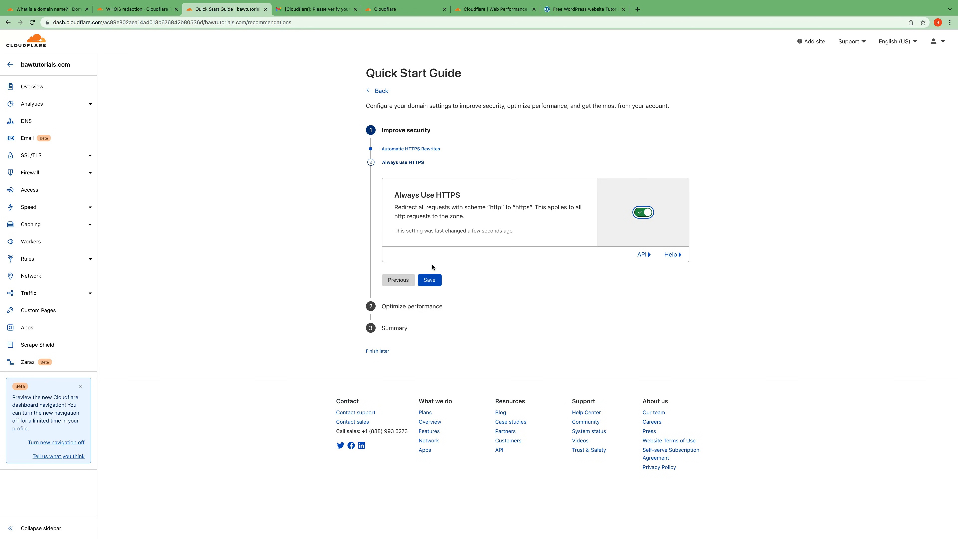
left_click(430, 280)
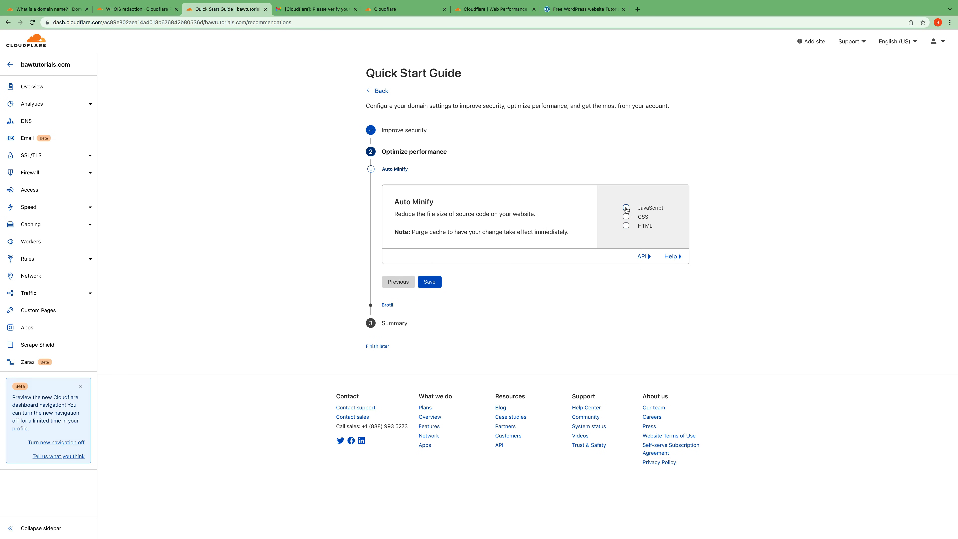
- Enable Auto Minify for JavaScript, CSS and HTML, and save it along with Brotli set to on
left_click(626, 208)
left_click(626, 217)
left_click(626, 232)
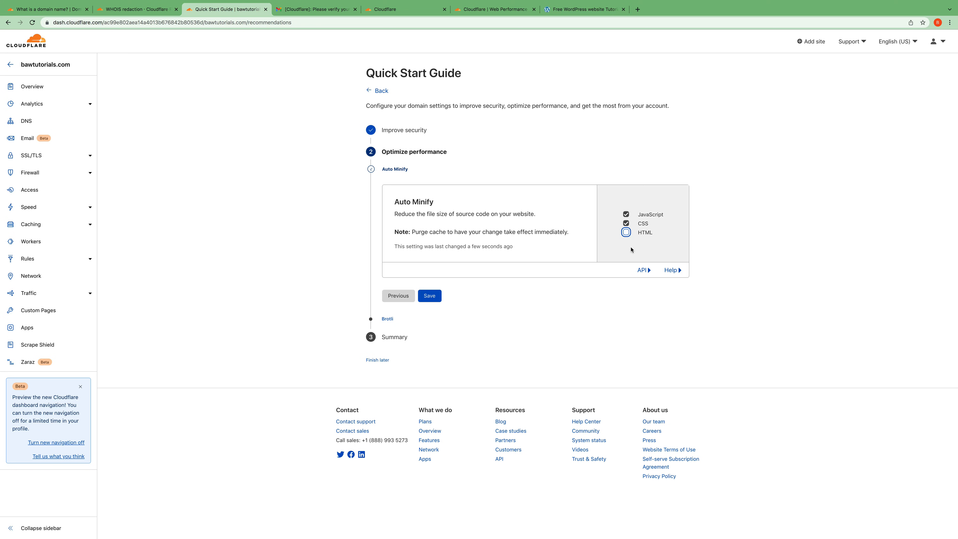
left_click(627, 233)
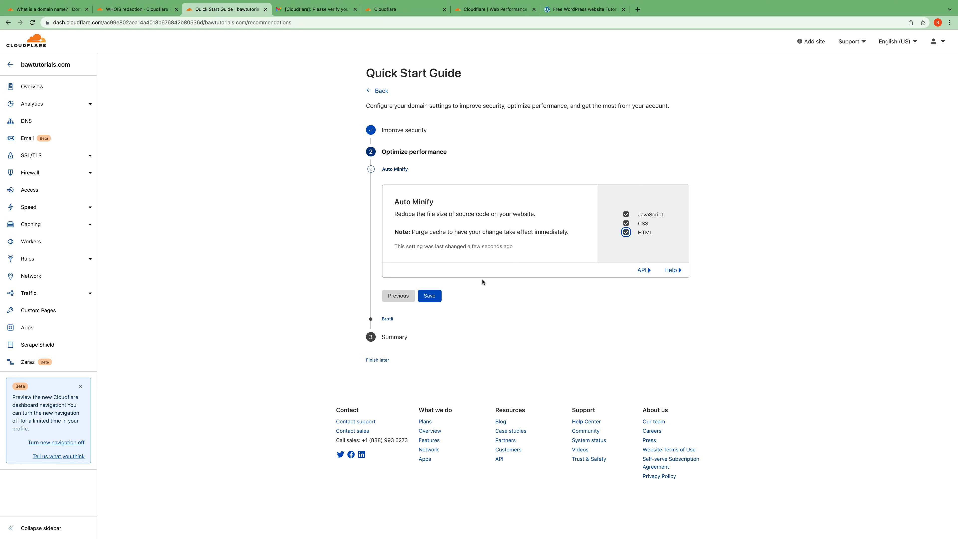
left_click(434, 297)
left_click(429, 291)
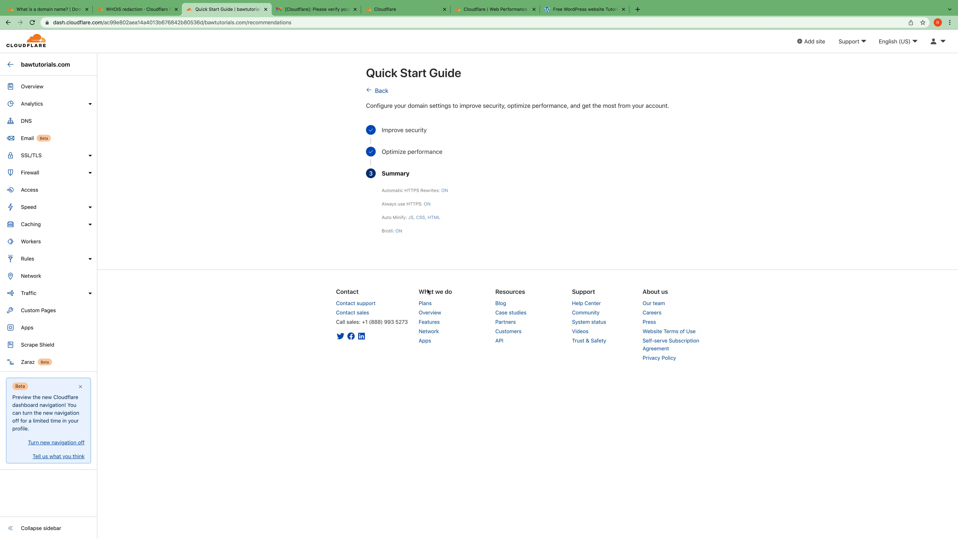
- Finish the Quick Start Guide from its summary and open the DNS management page for bawtutorials.com
left_click(394, 264)
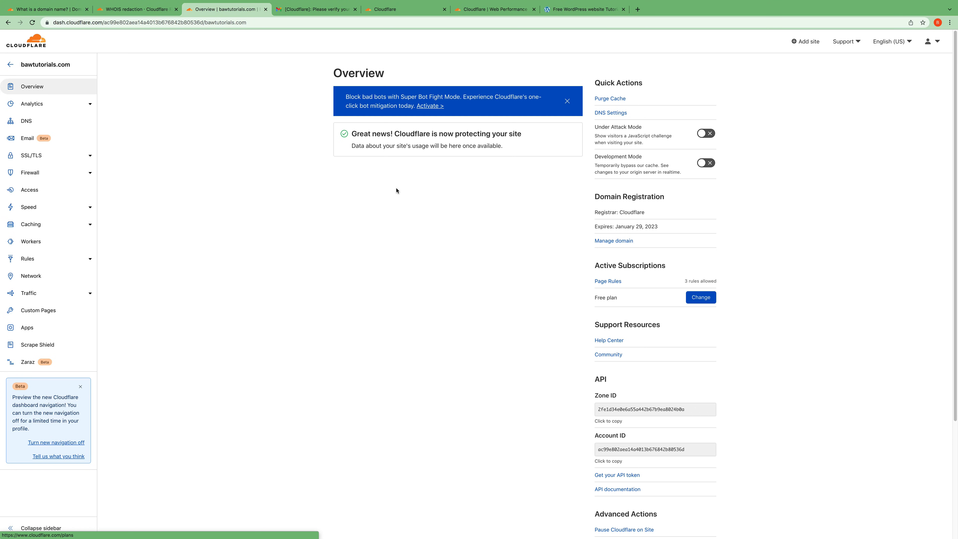
left_click(28, 121)
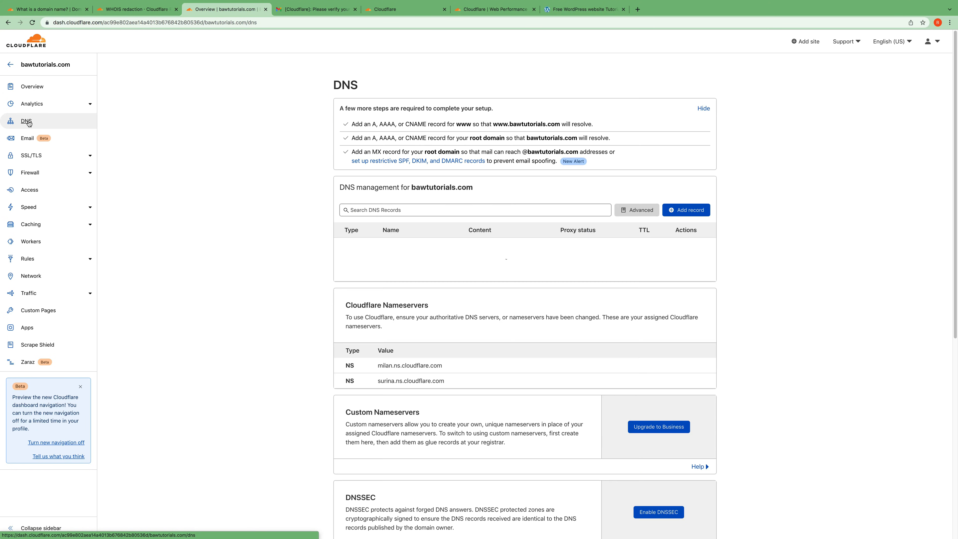